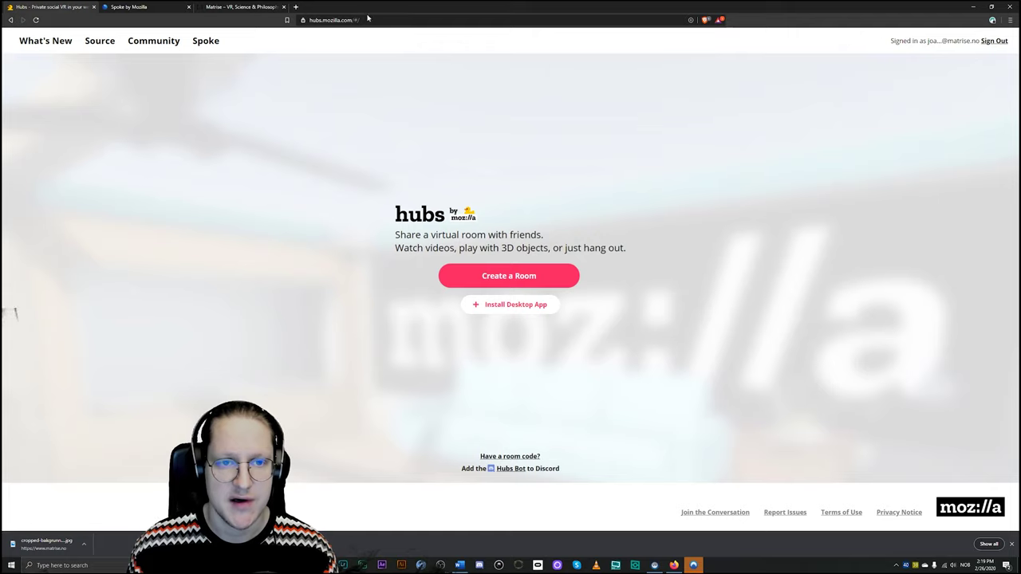
Create a new Hubs room, 'Attractive Honest Meet', and wait for its lobby.
{"action": "left_click", "coordinate": [379, 20]}
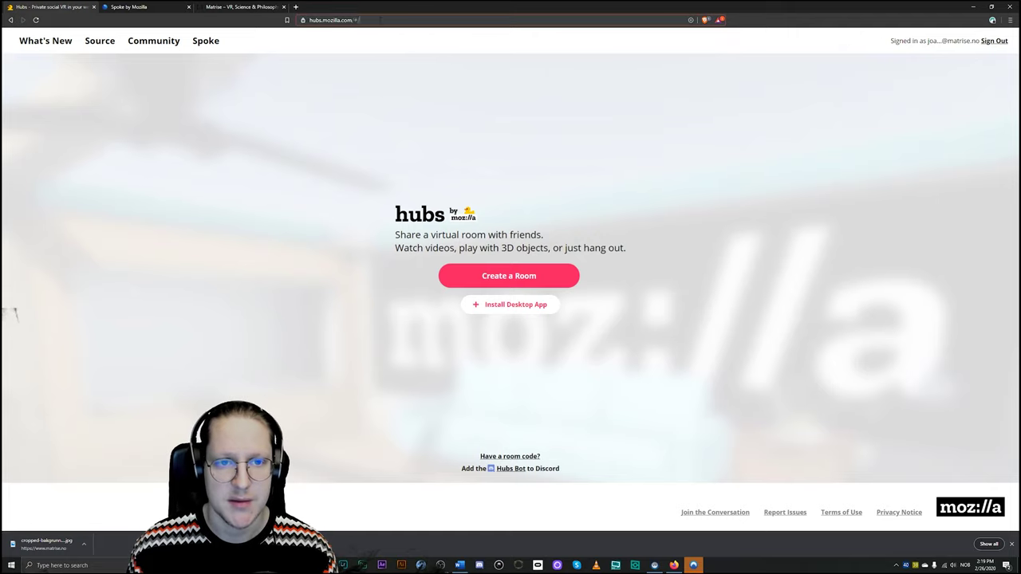
{"action": "left_click", "coordinate": [493, 134]}
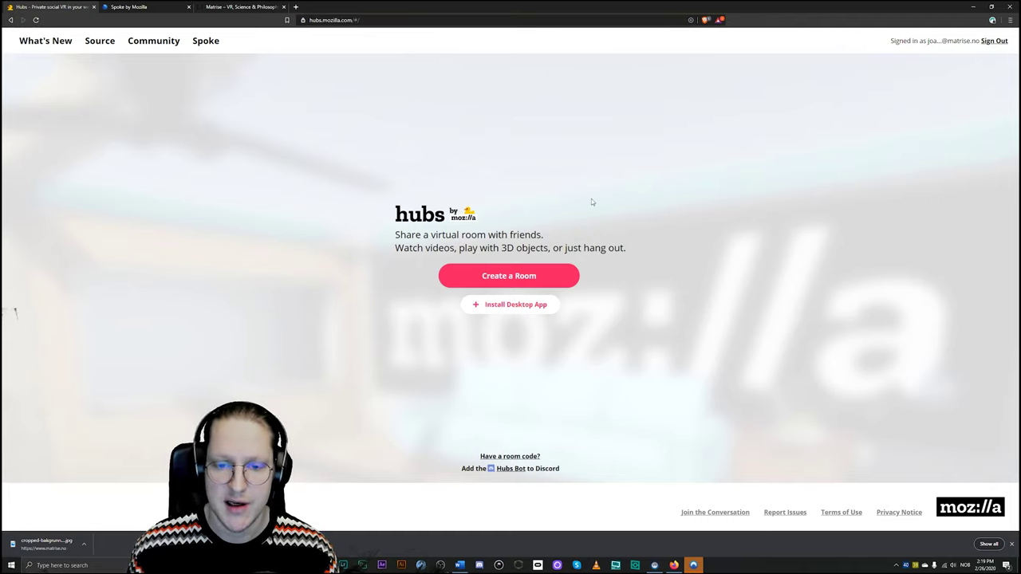
{"action": "left_click", "coordinate": [509, 277]}
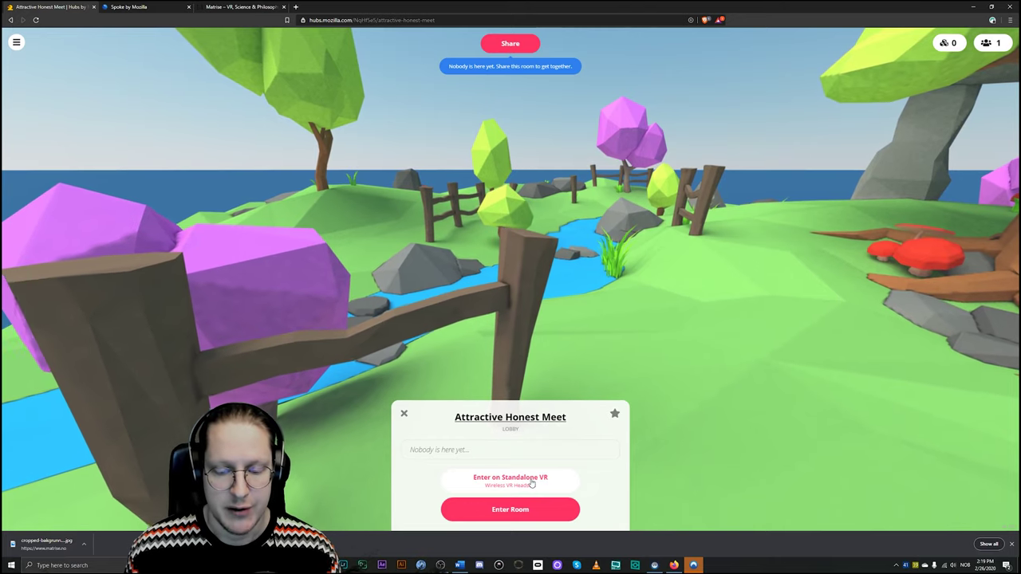
Cancel standalone VR pairing, enter the room with the default name and avatar, then go to Spoke.
{"action": "left_click", "coordinate": [530, 482]}
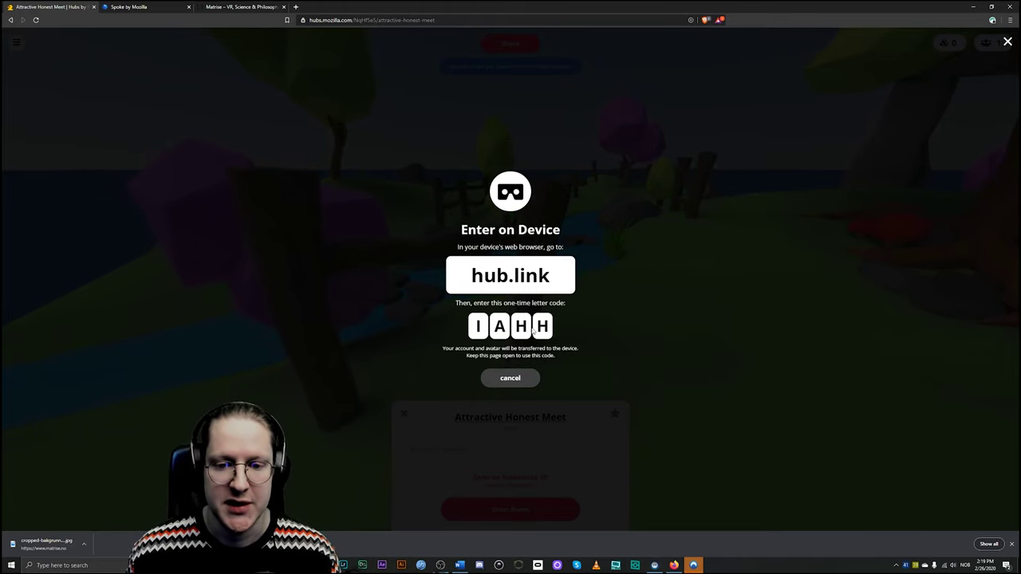
{"action": "left_click", "coordinate": [519, 380]}
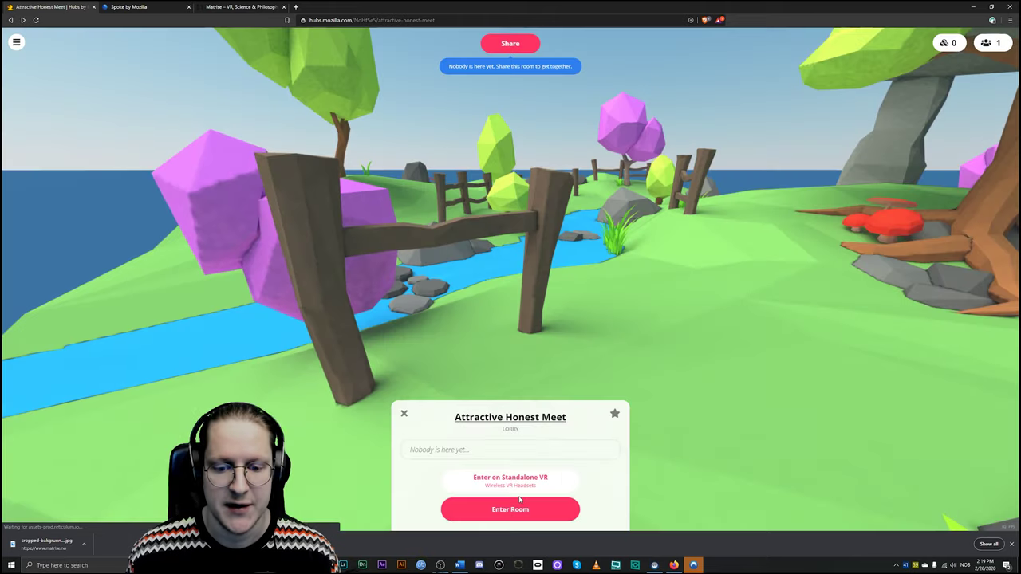
{"action": "left_click", "coordinate": [526, 511]}
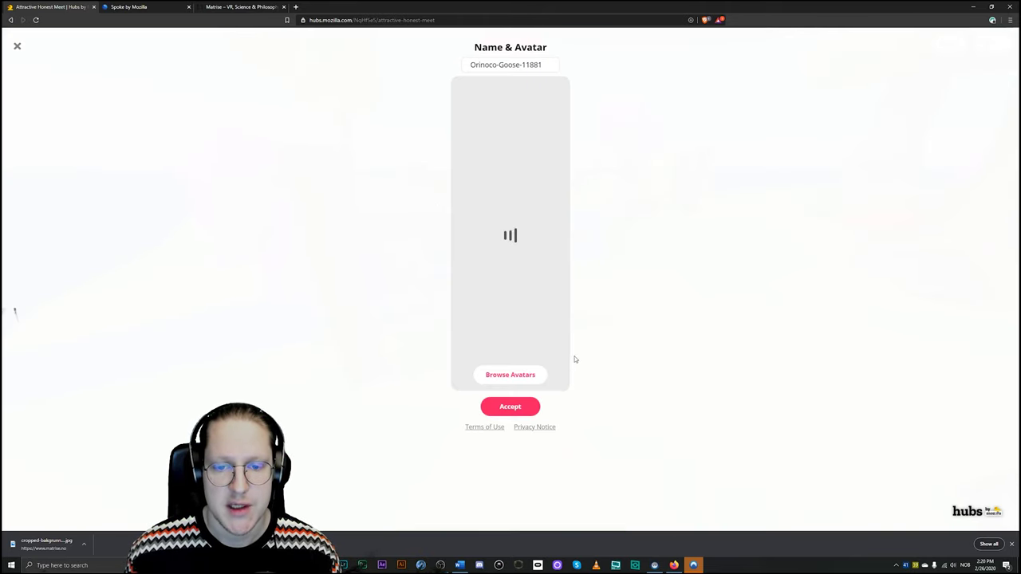
{"action": "left_click", "coordinate": [516, 408]}
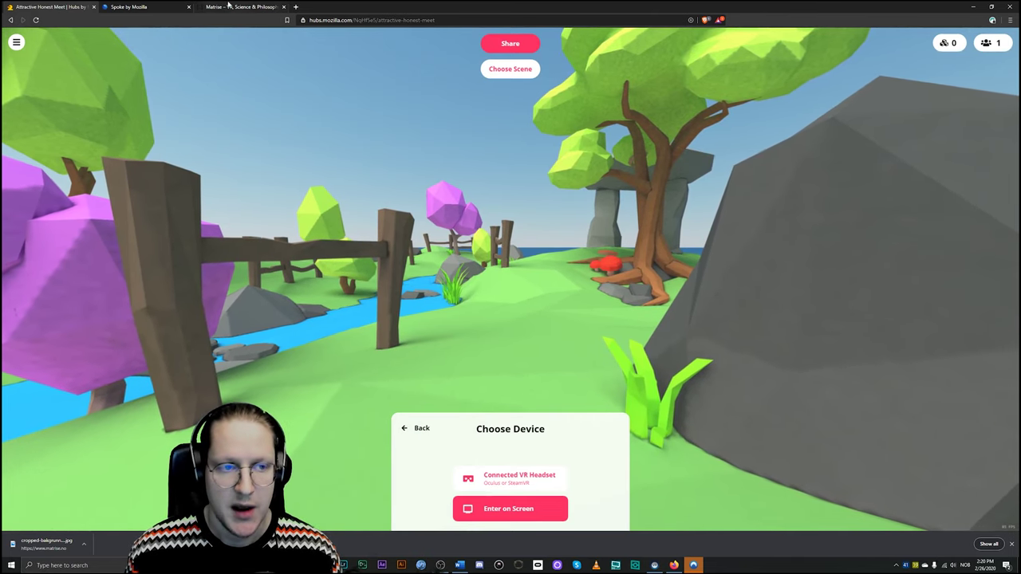
{"action": "left_click", "coordinate": [128, 7]}
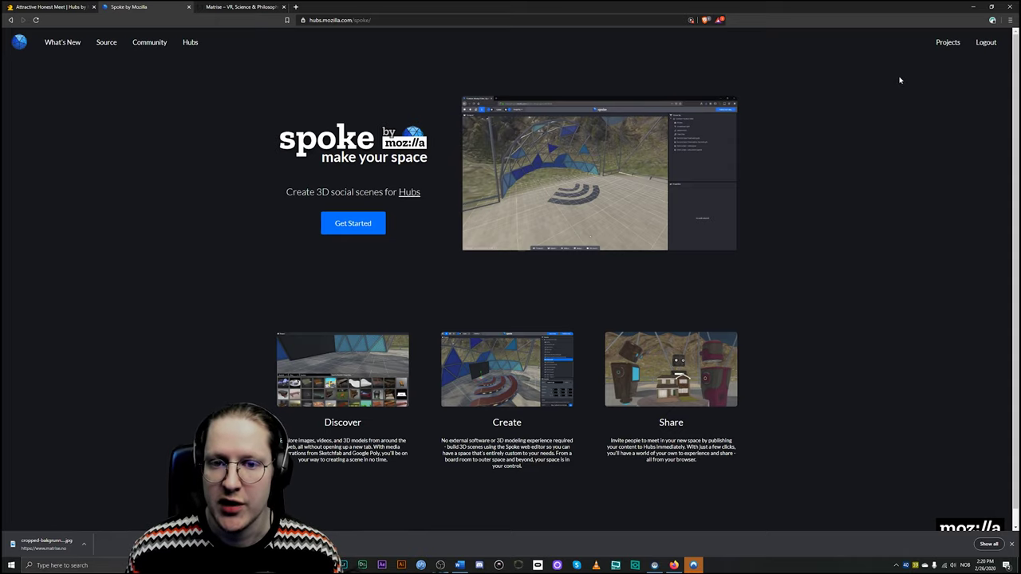
Open the Dwelling project in Spoke and fly past its arched windows, railing and stairs.
{"action": "left_click", "coordinate": [947, 42]}
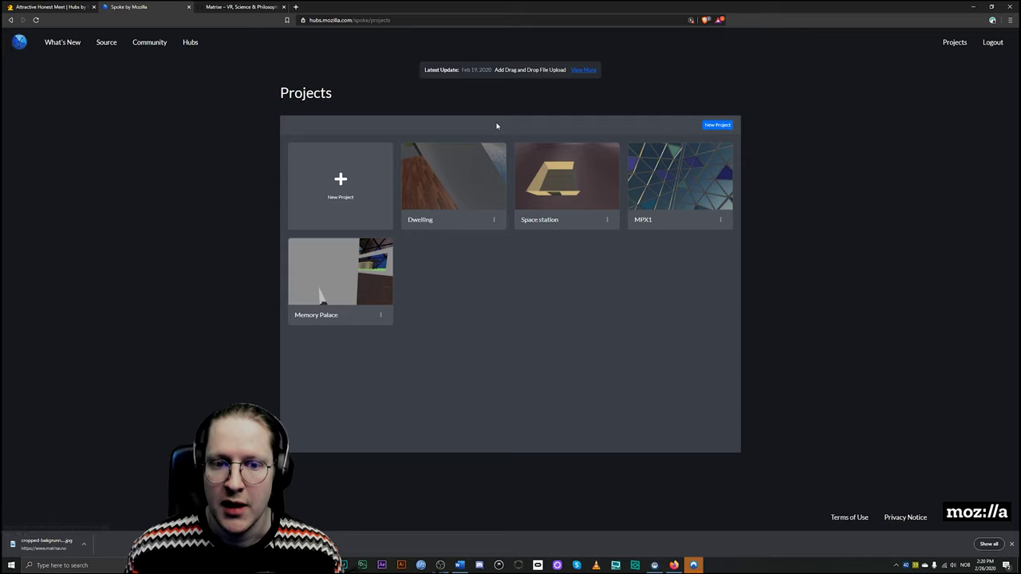
{"action": "left_click", "coordinate": [473, 193]}
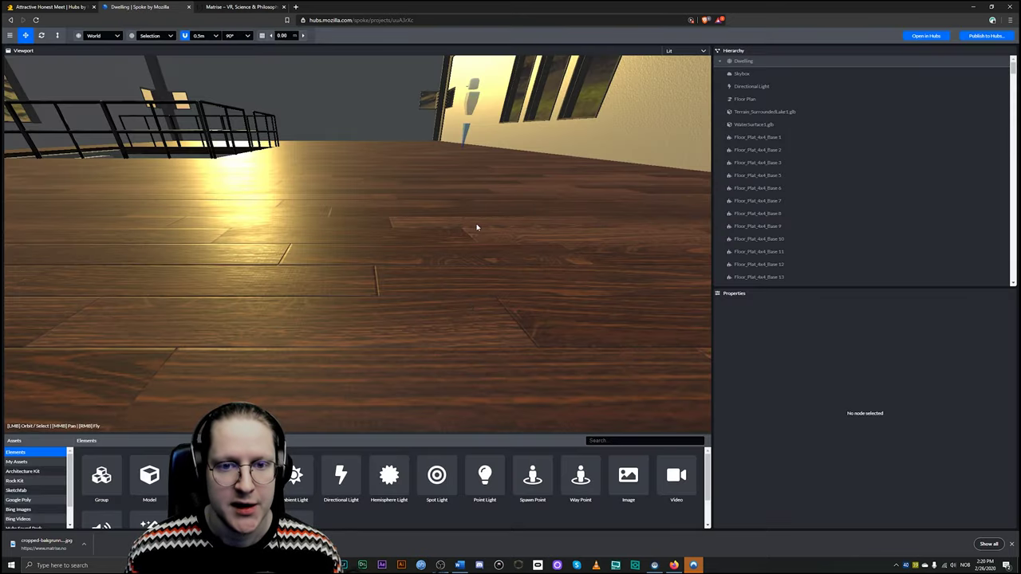
{"action": "right_click", "coordinate": [476, 228]}
{"action": "right_click_drag", "start_coordinate": [476, 228], "coordinate": [461, 194]}
{"action": "key", "text": "w"}
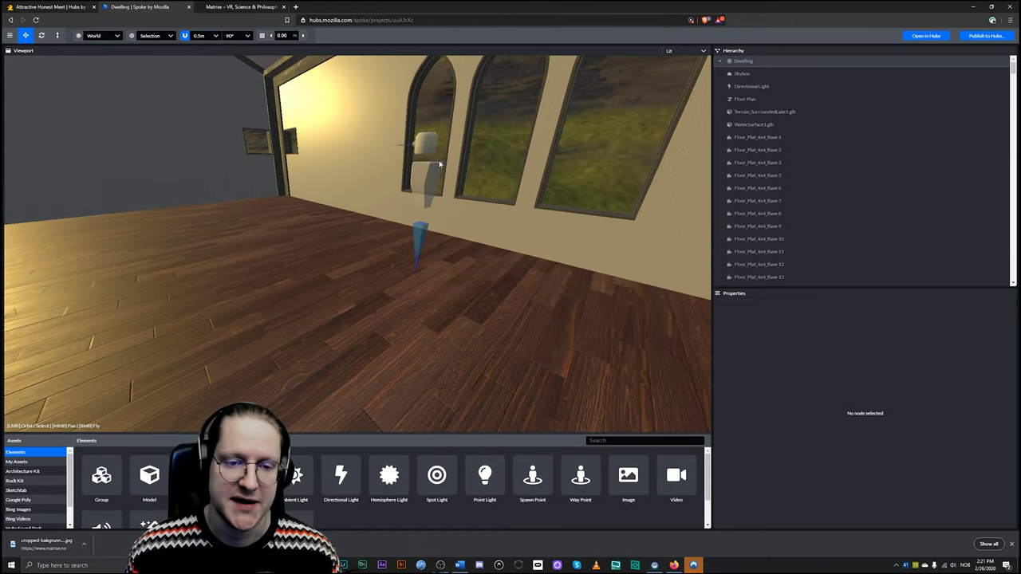
{"action": "right_click_drag", "start_coordinate": [460, 194], "coordinate": [442, 84]}
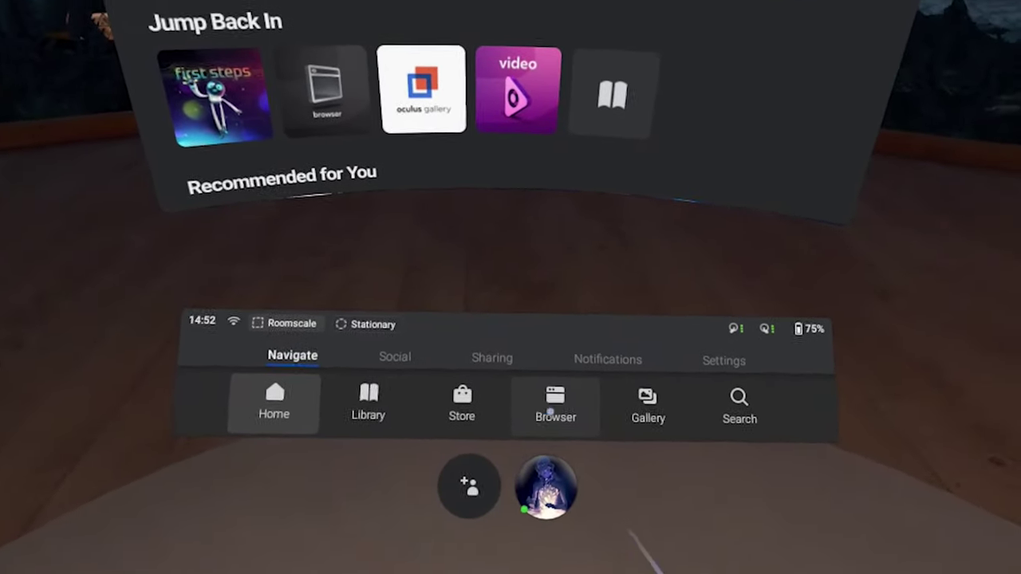
Open the headset's browser and go to hub.link.
{"action": "left_click", "coordinate": [572, 441]}
{"action": "left_click", "coordinate": [479, 114]}
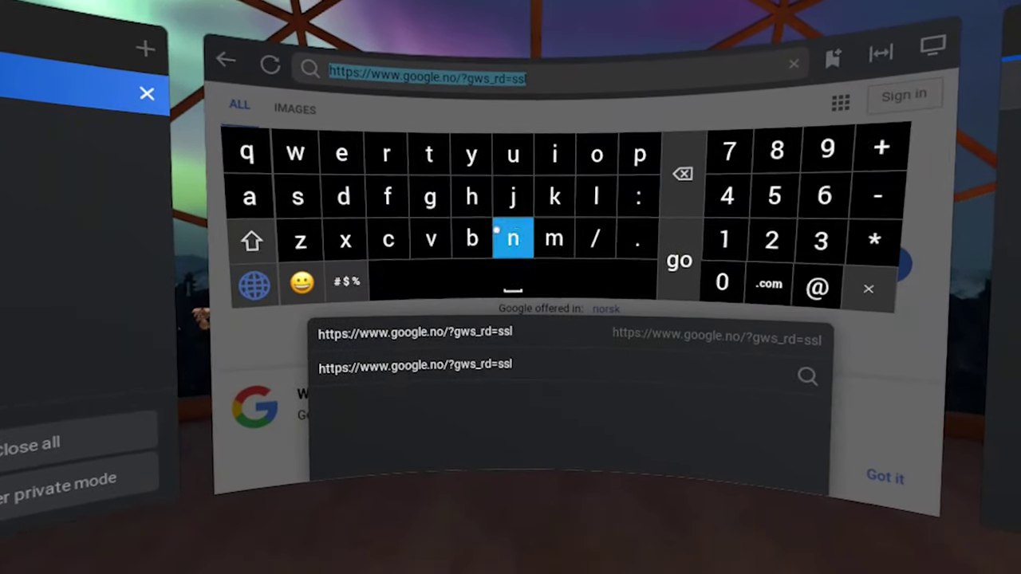
{"action": "type", "text": "hub.l"}
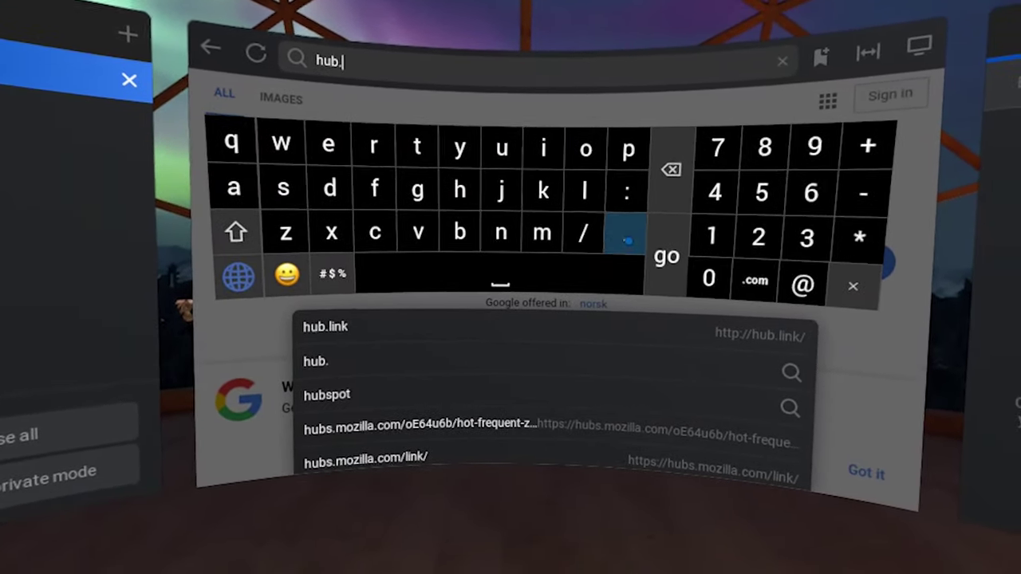
{"action": "type", "text": "ink"}
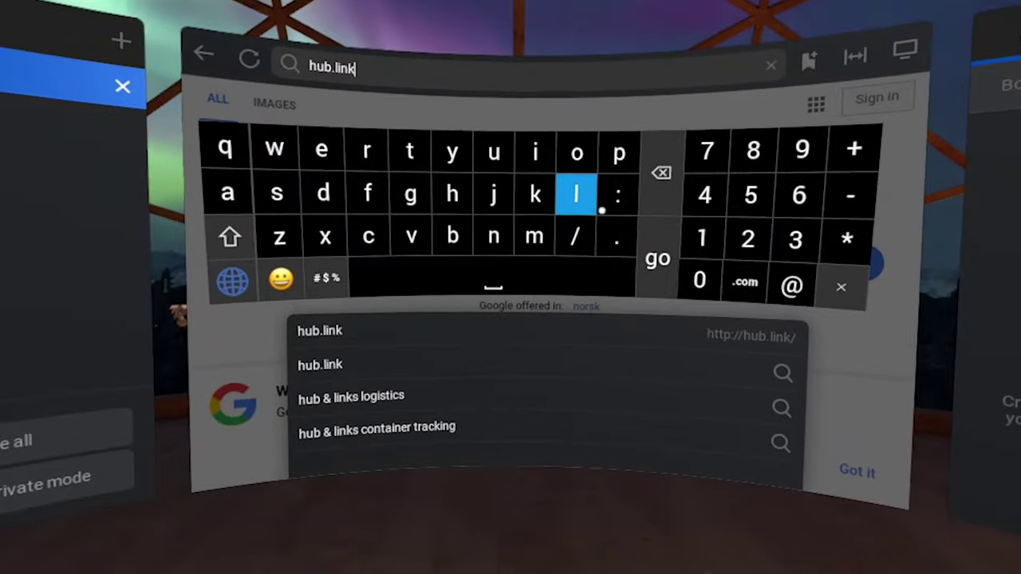
{"action": "left_click", "coordinate": [671, 257]}
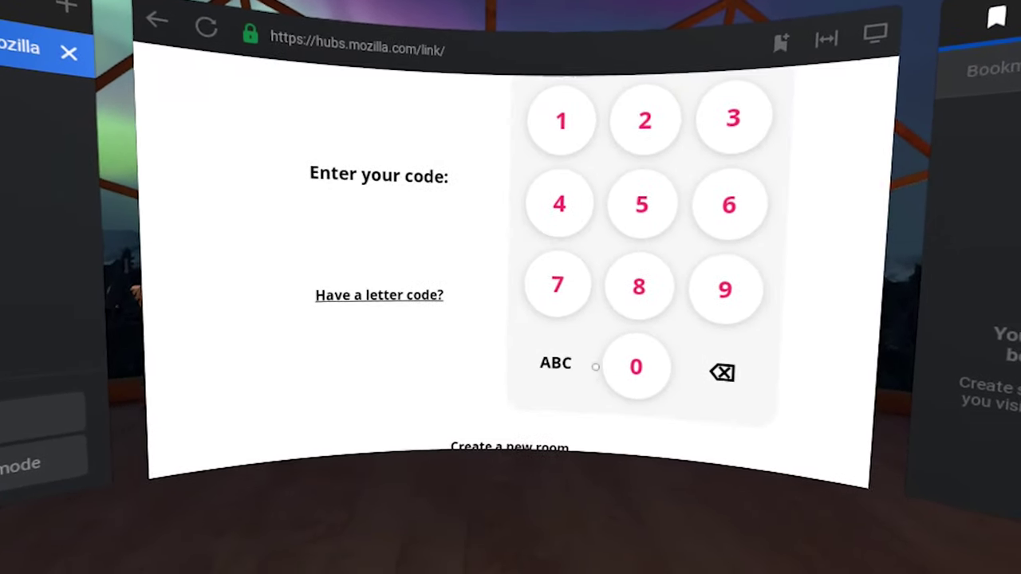
Enter the room code G, F, H, C on the letter keypad to load Hot Frequent Zone.
{"action": "left_click", "coordinate": [559, 363]}
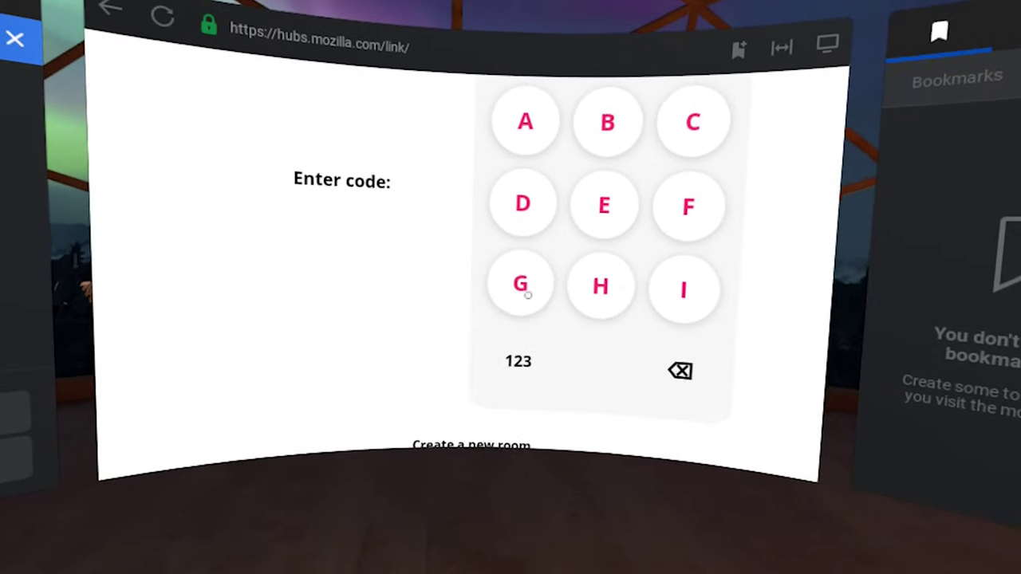
{"action": "left_click", "coordinate": [539, 288]}
{"action": "left_click", "coordinate": [619, 275]}
{"action": "left_click", "coordinate": [688, 193]}
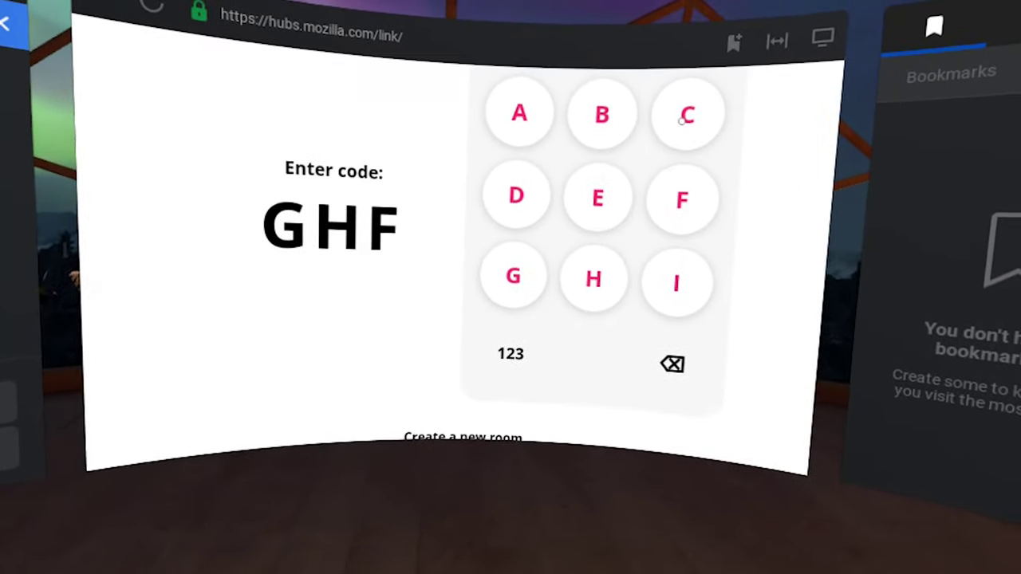
{"action": "left_click", "coordinate": [690, 112]}
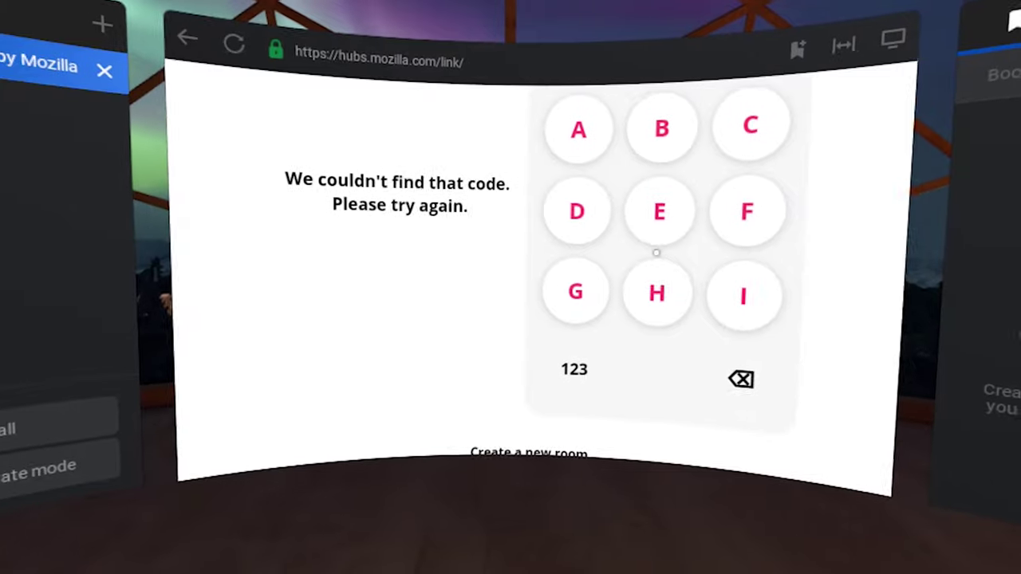
{"action": "left_click", "coordinate": [594, 308]}
{"action": "left_click", "coordinate": [695, 215]}
{"action": "left_click", "coordinate": [622, 283]}
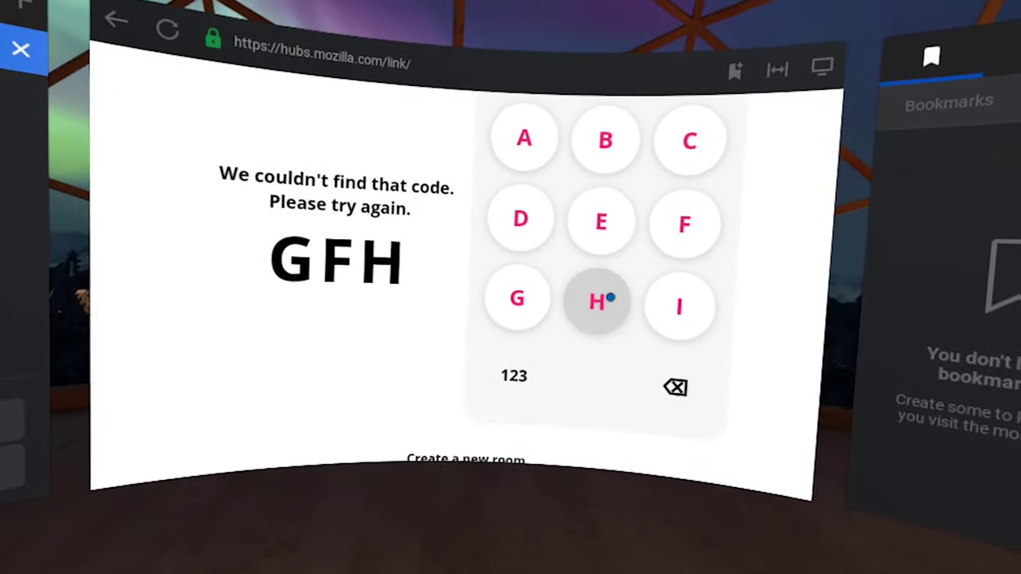
{"action": "left_click", "coordinate": [702, 142]}
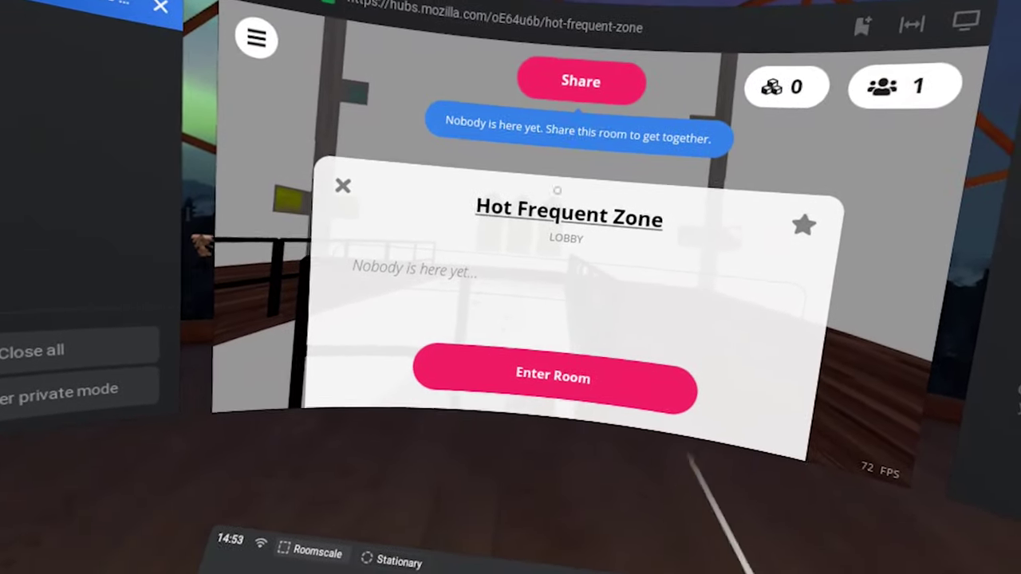
Enter the Hot Frequent Zone room from its lobby.
{"action": "left_click", "coordinate": [550, 376]}
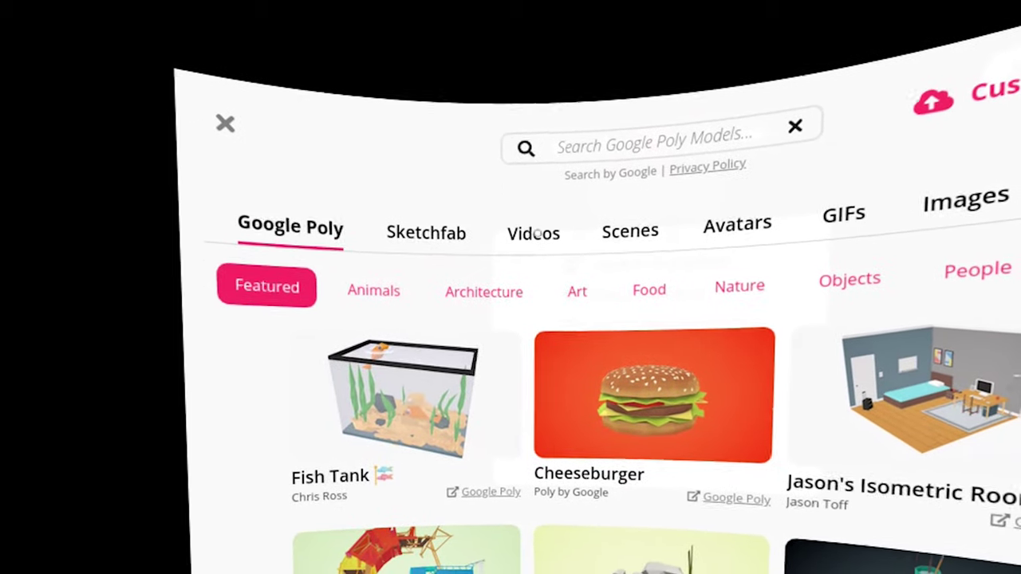
Browse the Scenes, Avatars and GIFs tabs, ending on Images.
{"action": "double_click", "coordinate": [595, 222]}
{"action": "left_click", "coordinate": [595, 222]}
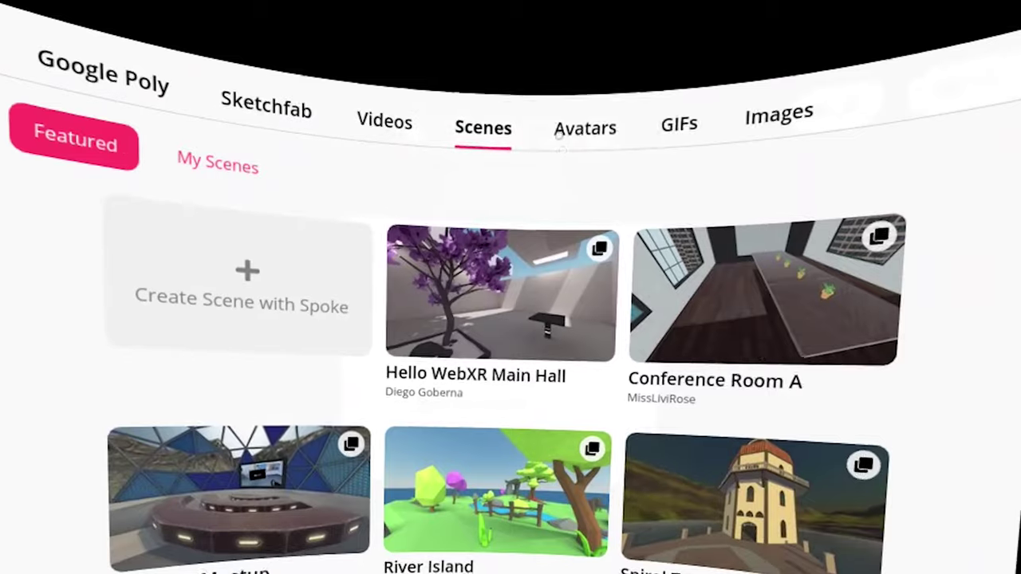
{"action": "double_click", "coordinate": [634, 75]}
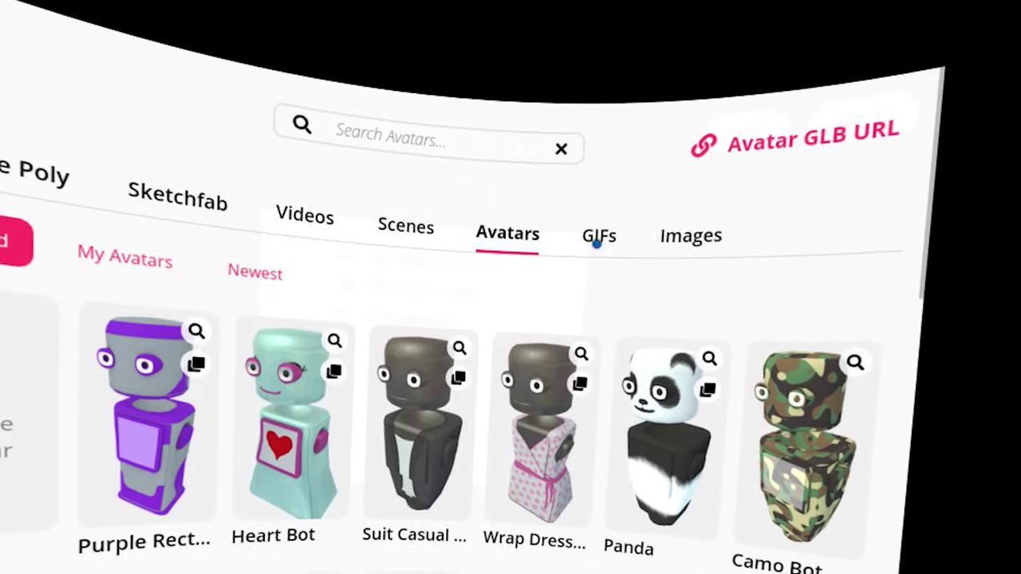
{"action": "left_click", "coordinate": [615, 239]}
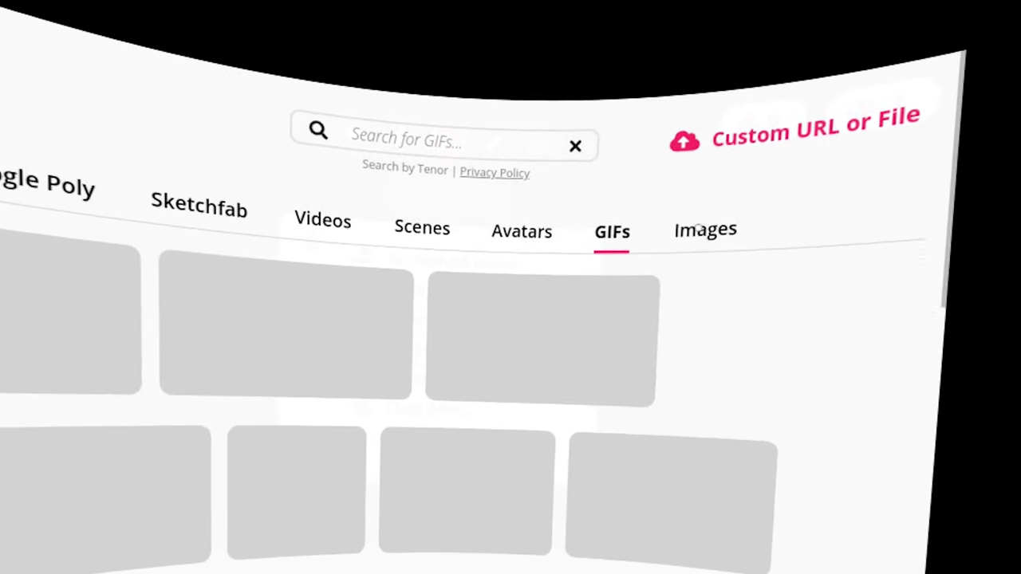
{"action": "left_click", "coordinate": [837, 205]}
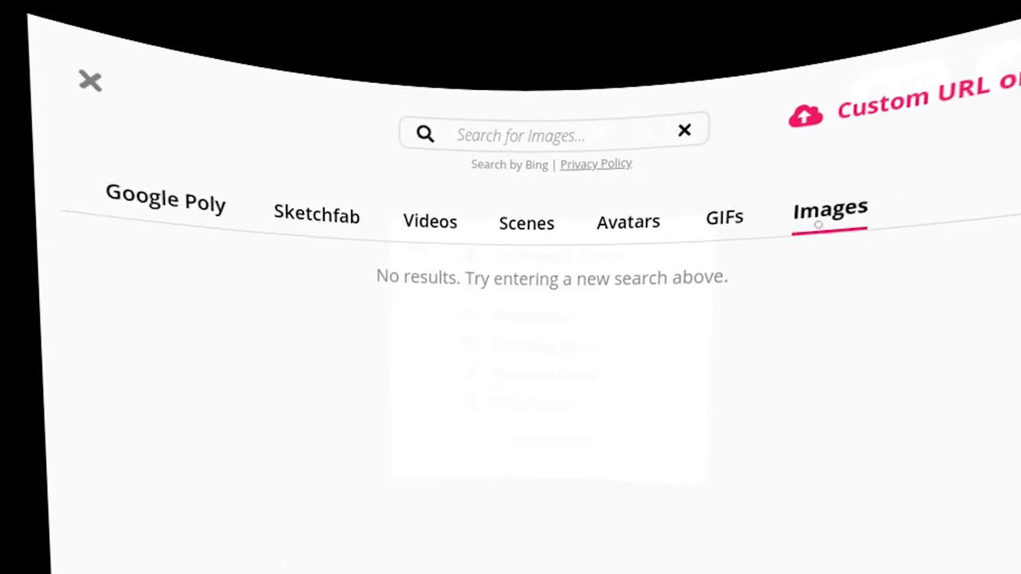
Search images for funny pictures of the Russian president, teleport toward the windows, then clear the search.
{"action": "left_click", "coordinate": [533, 136]}
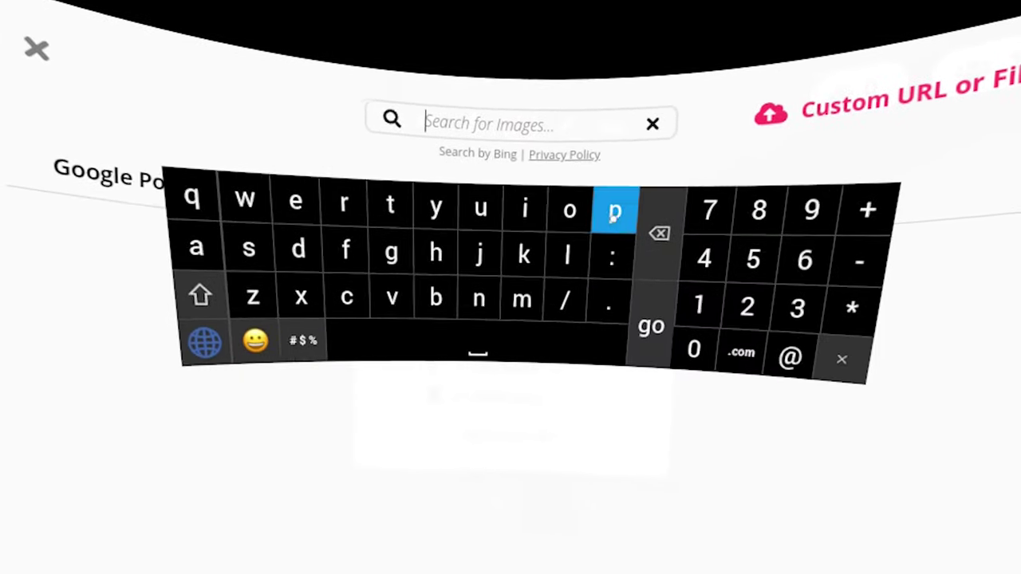
{"action": "left_click", "coordinate": [616, 209]}
{"action": "left_click", "coordinate": [481, 207]}
{"action": "left_click", "coordinate": [390, 204]}
{"action": "left_click", "coordinate": [526, 208]}
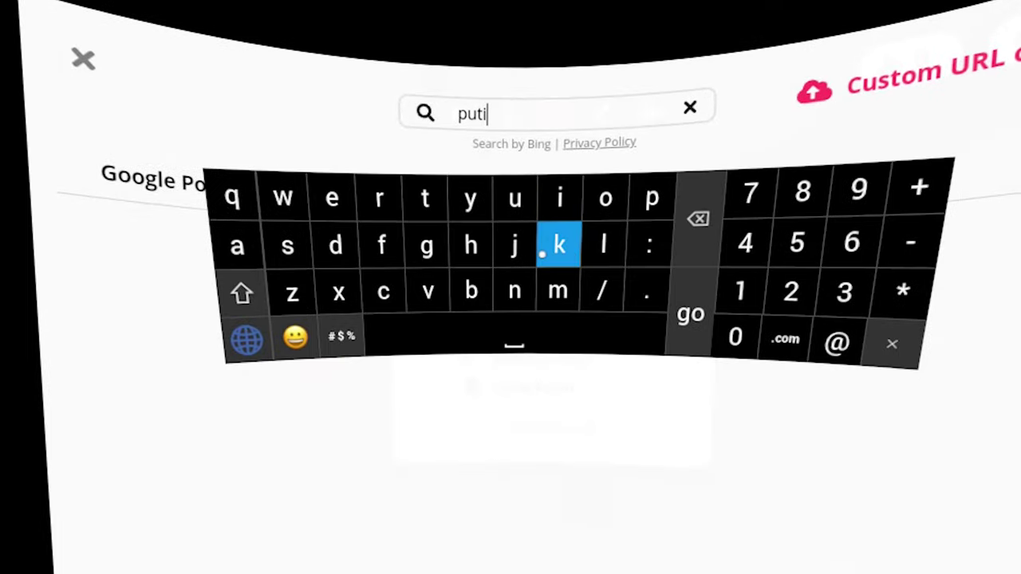
{"action": "left_click", "coordinate": [514, 291]}
{"action": "left_click", "coordinate": [514, 335]}
{"action": "left_click", "coordinate": [382, 245]}
{"action": "left_click", "coordinate": [515, 198]}
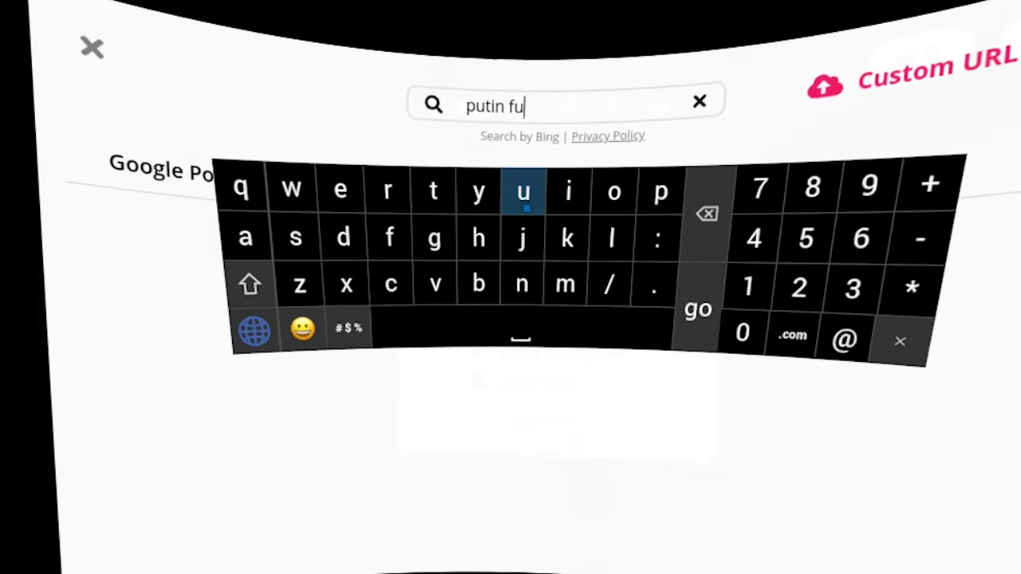
{"action": "left_click", "coordinate": [522, 284]}
{"action": "left_click", "coordinate": [522, 284]}
{"action": "left_click", "coordinate": [479, 194]}
{"action": "left_click", "coordinate": [697, 309]}
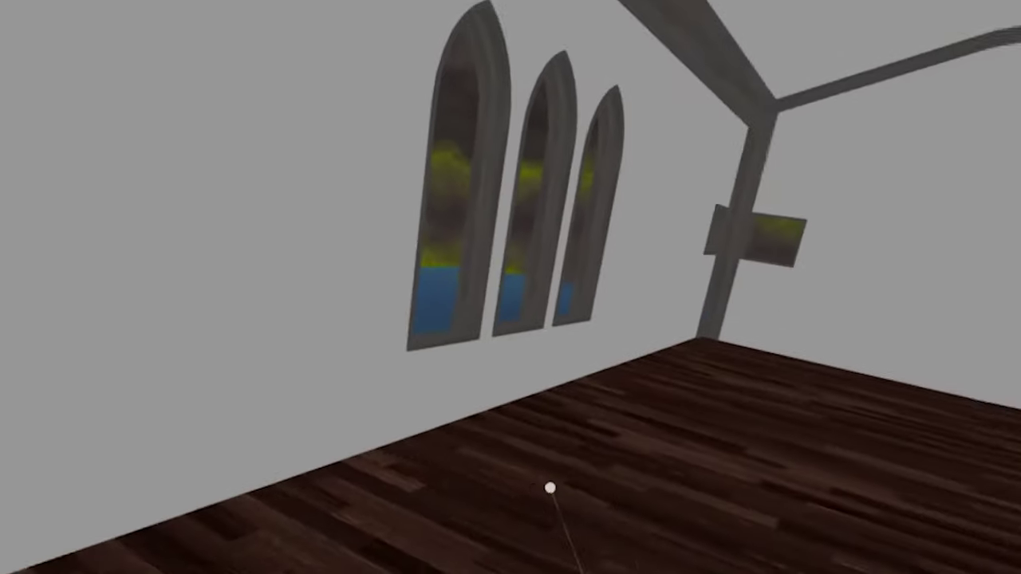
{"action": "left_click_drag", "start_coordinate": [560, 448], "coordinate": [627, 527]}
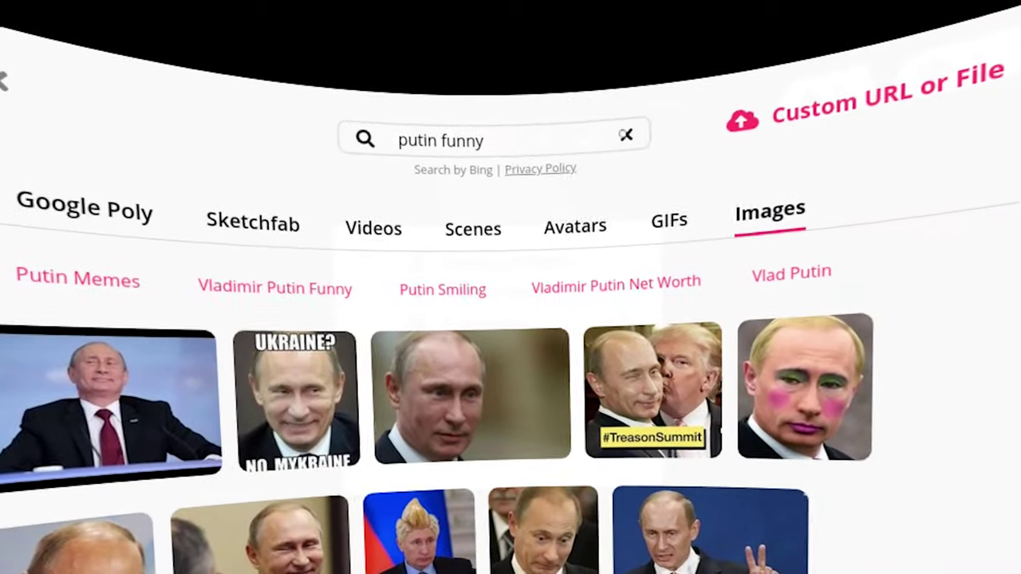
{"action": "left_click", "coordinate": [625, 136]}
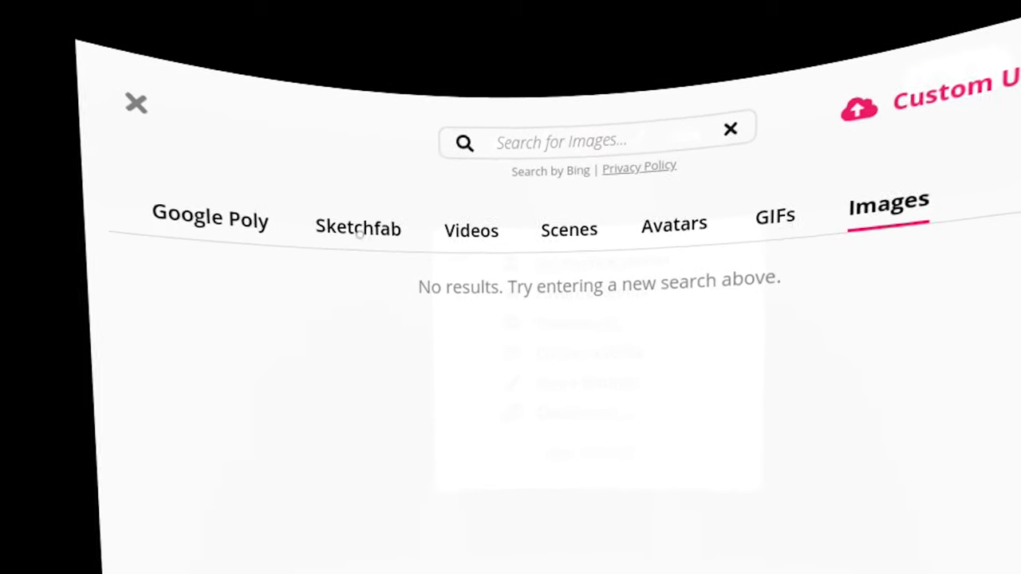
Switch the media browser to Sketchfab and continue into the room in immersive VR.
{"action": "left_click", "coordinate": [366, 229]}
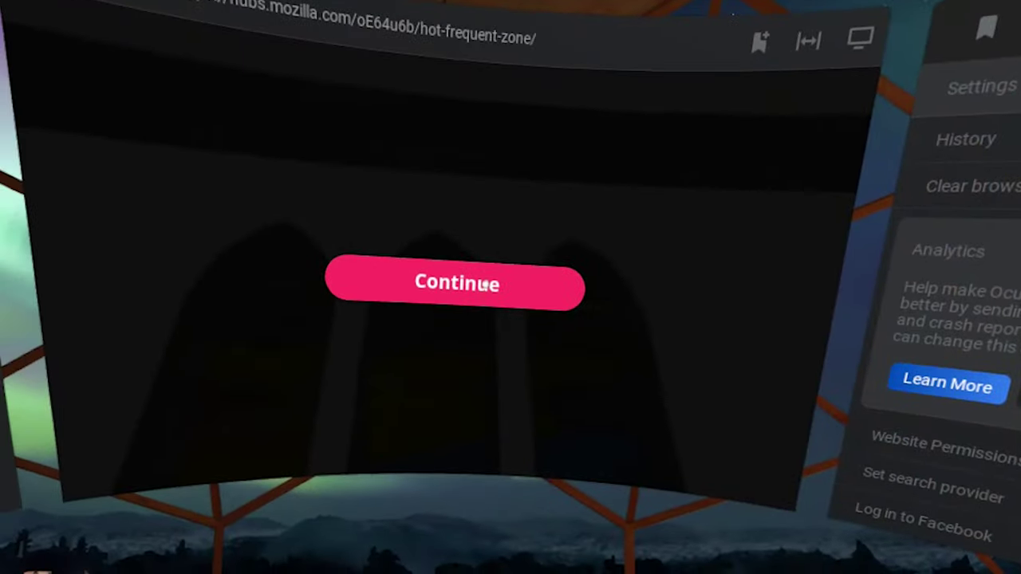
{"action": "left_click", "coordinate": [486, 285]}
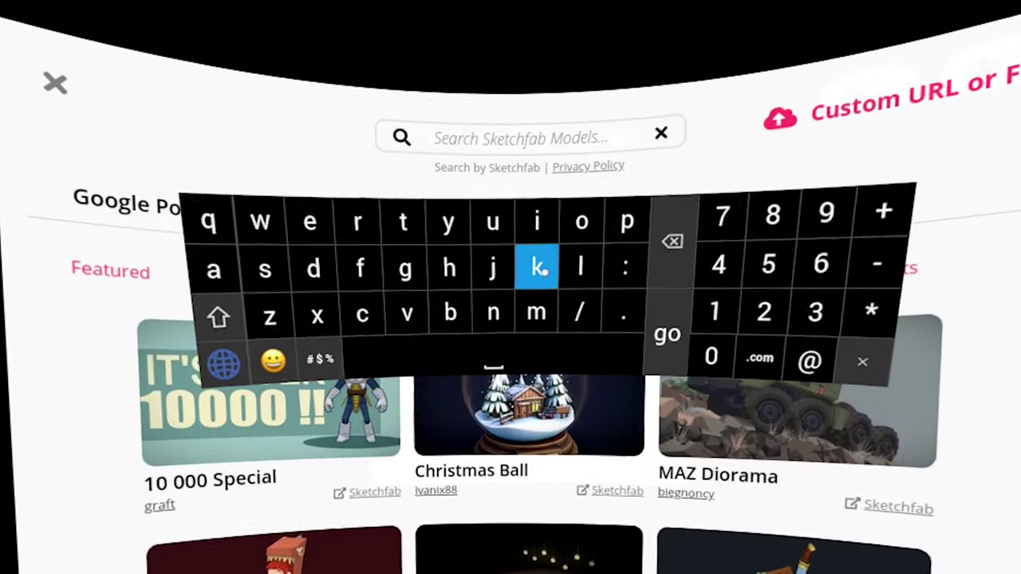
Search Sketchfab for 'usa' and scroll through the resulting models.
{"action": "left_click", "coordinate": [493, 221]}
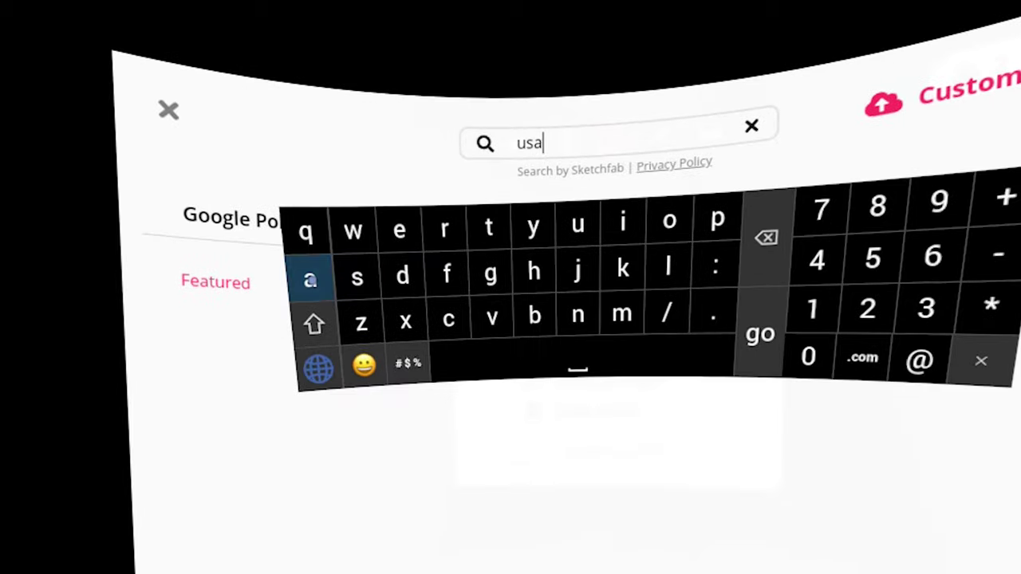
{"action": "type", "text": "sa"}
{"action": "left_click", "coordinate": [758, 334]}
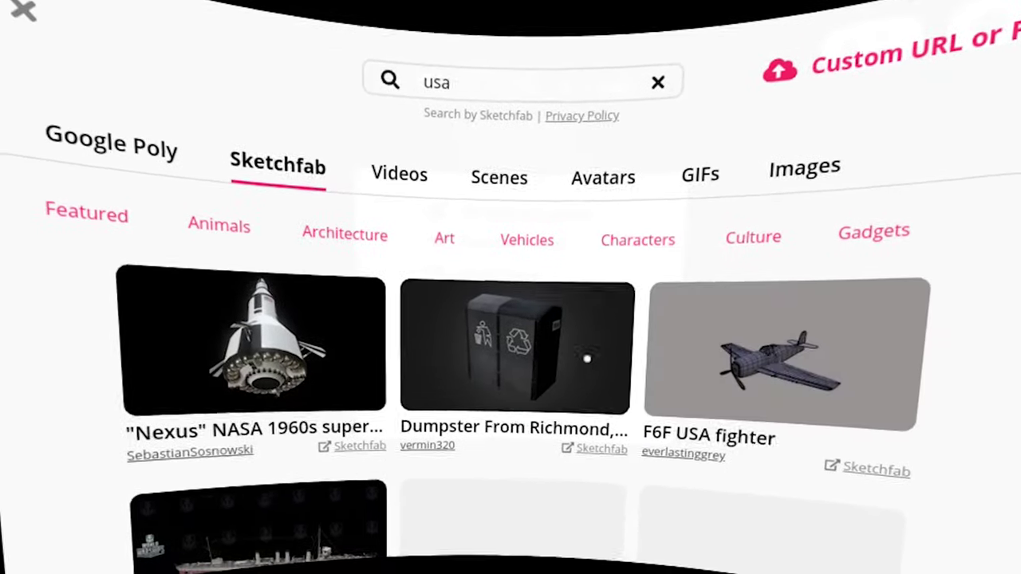
{"action": "scroll", "coordinate": [577, 380], "scroll_direction": "down", "scroll_amount": 5}
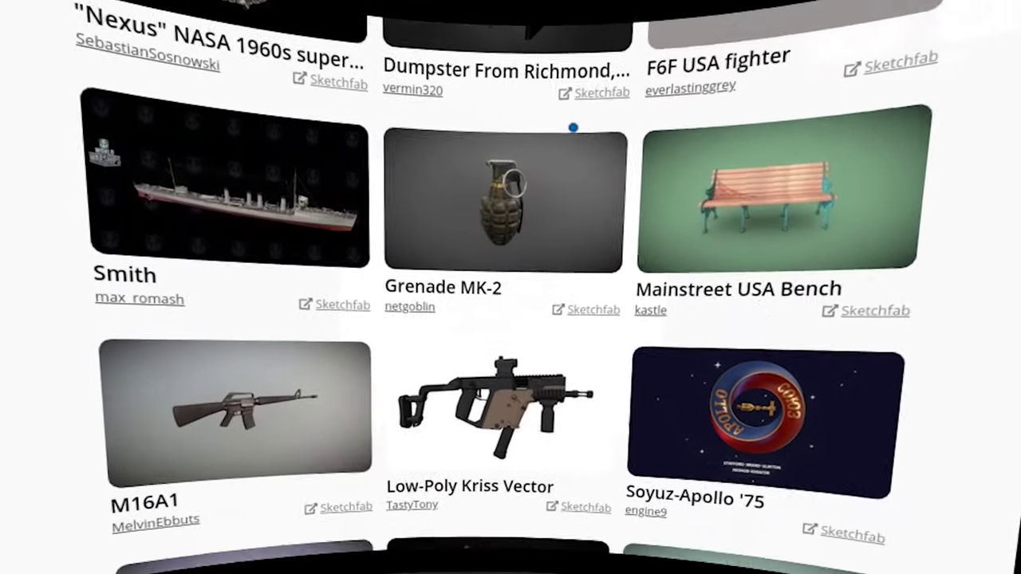
{"action": "scroll", "coordinate": [583, 114], "scroll_direction": "down", "scroll_amount": 3}
{"action": "scroll", "coordinate": [609, 366], "scroll_direction": "down", "scroll_amount": 1}
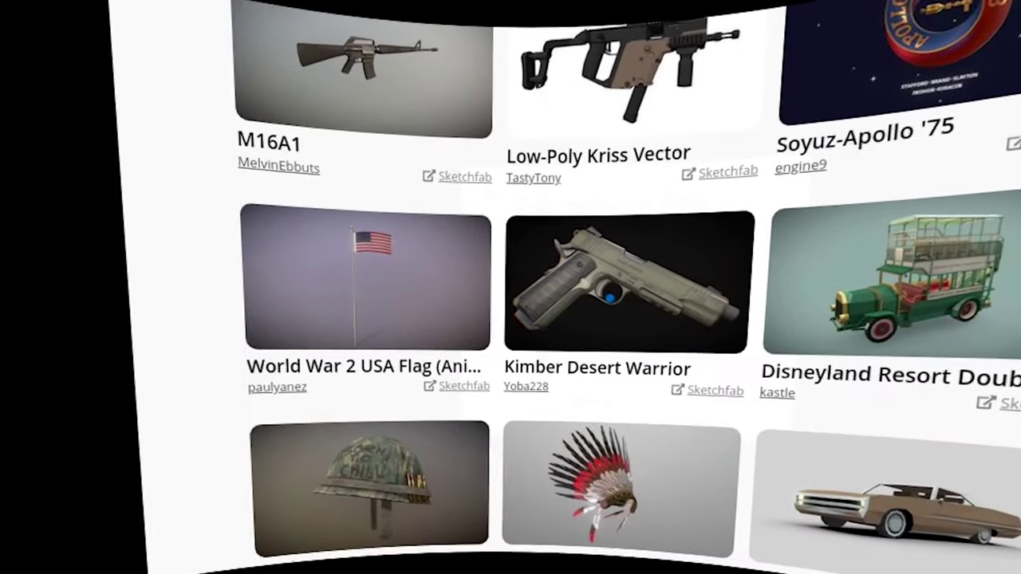